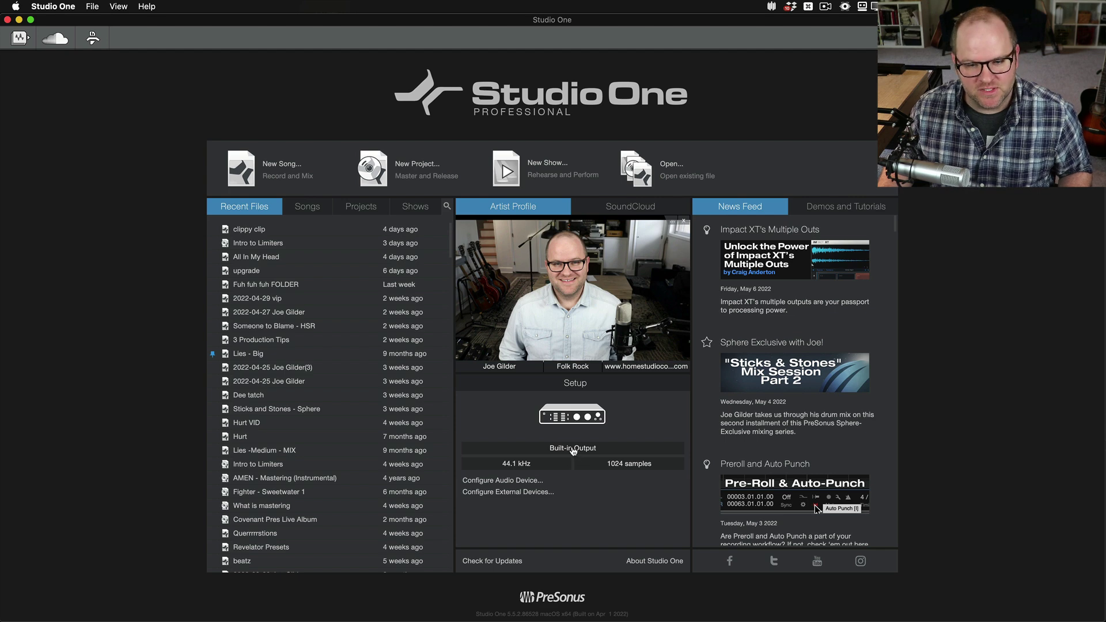
Step: Make AudioBox USB 96 the playback device with a 128-sample device block size
{"action": "left_click", "coordinate": [571, 448]}
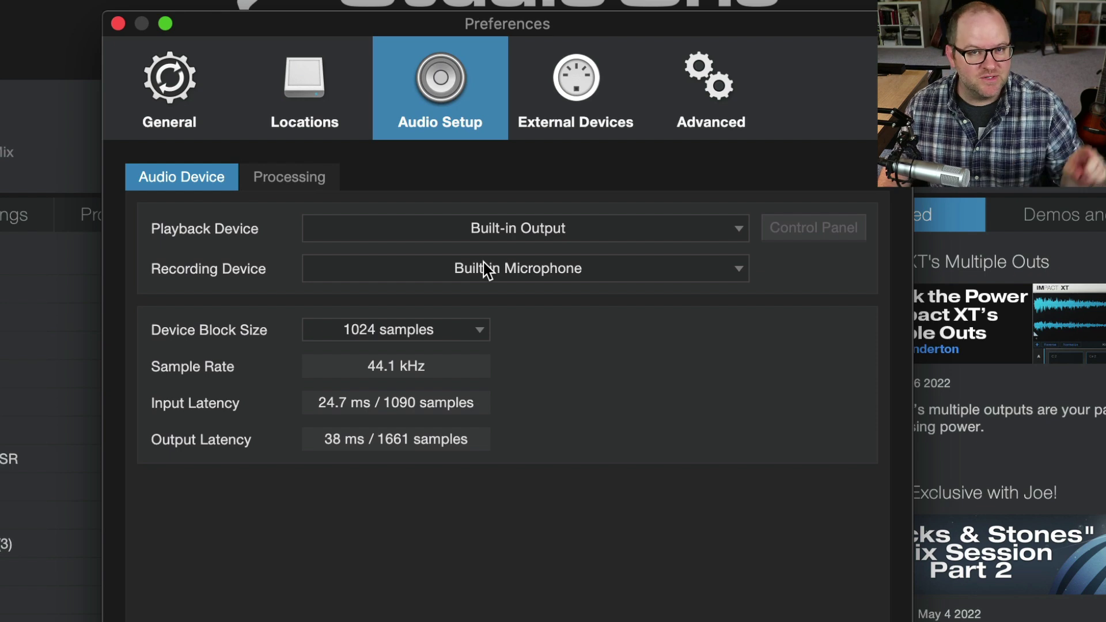
{"action": "left_click", "coordinate": [506, 234]}
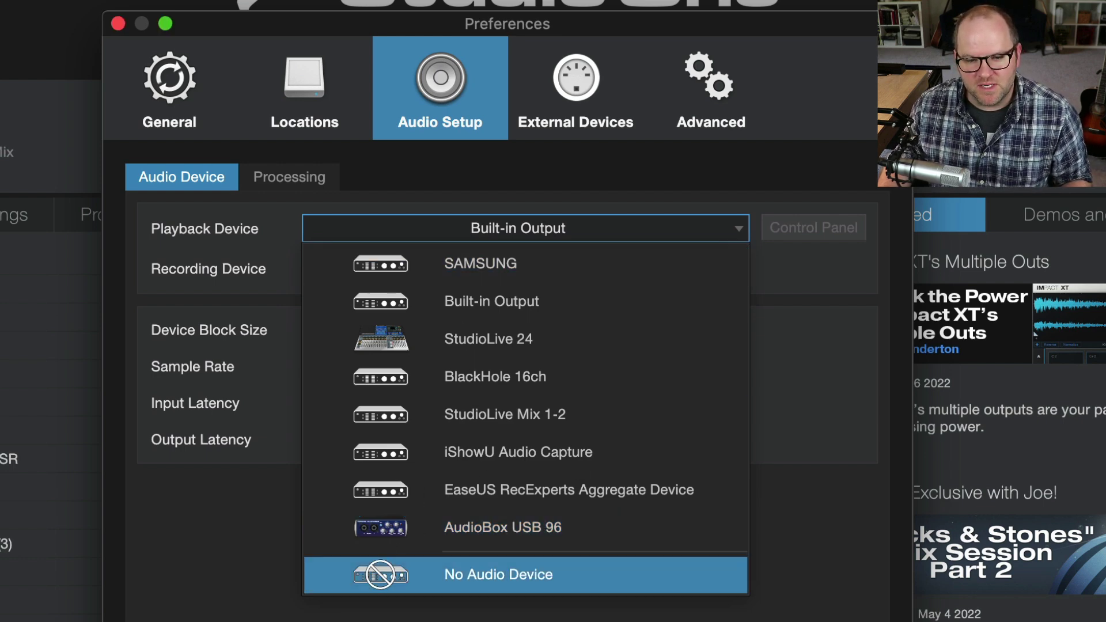
{"action": "left_click", "coordinate": [497, 192]}
{"action": "left_click", "coordinate": [497, 229]}
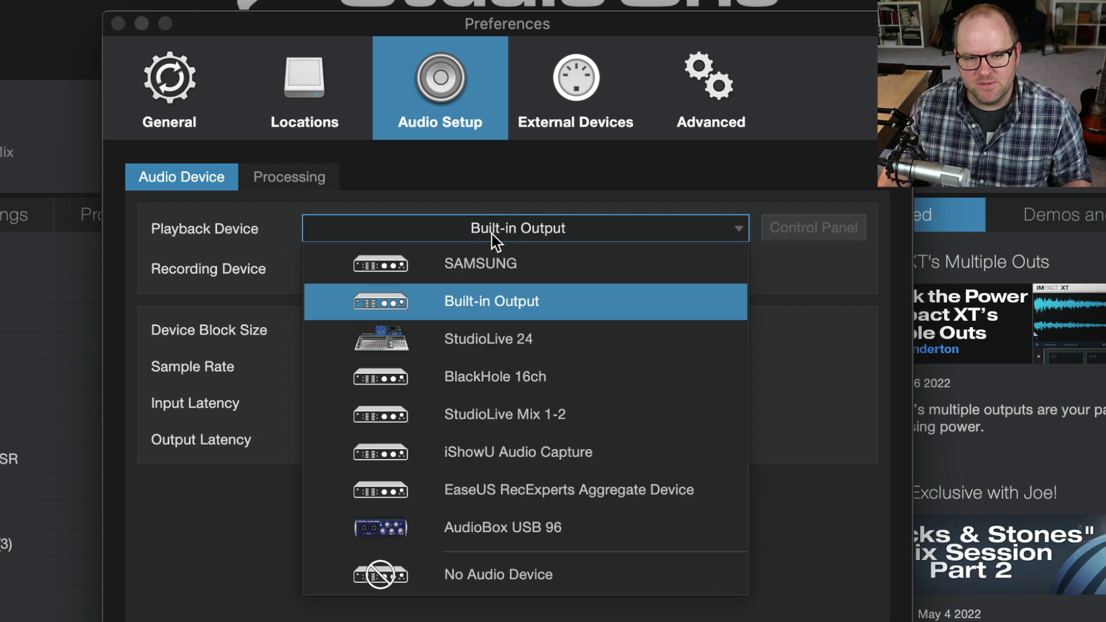
{"action": "left_click", "coordinate": [484, 527]}
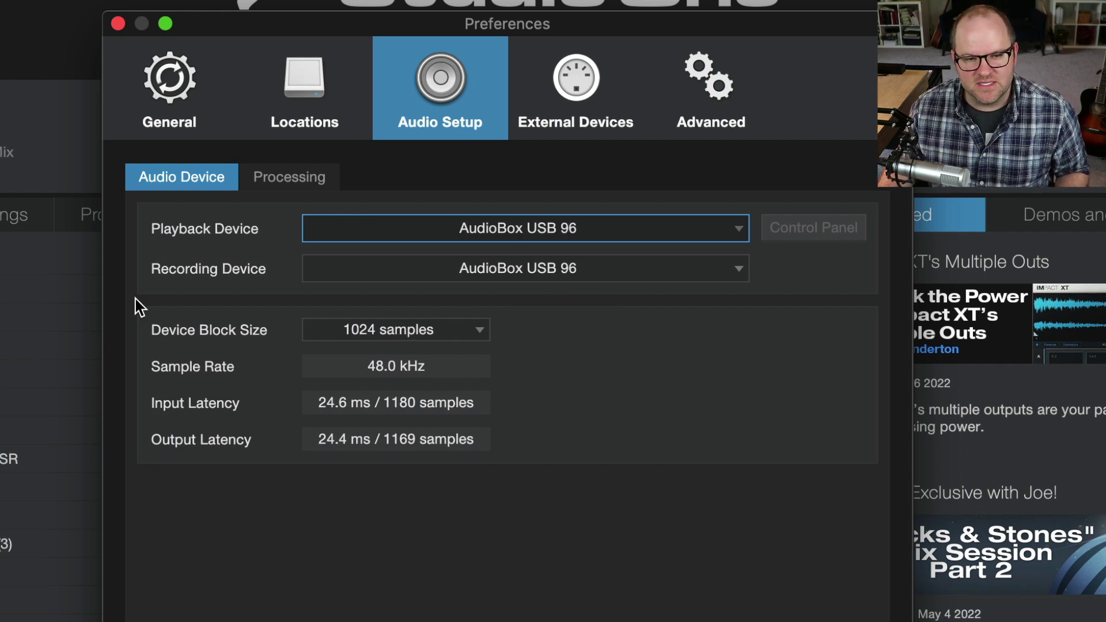
{"action": "left_click", "coordinate": [407, 333]}
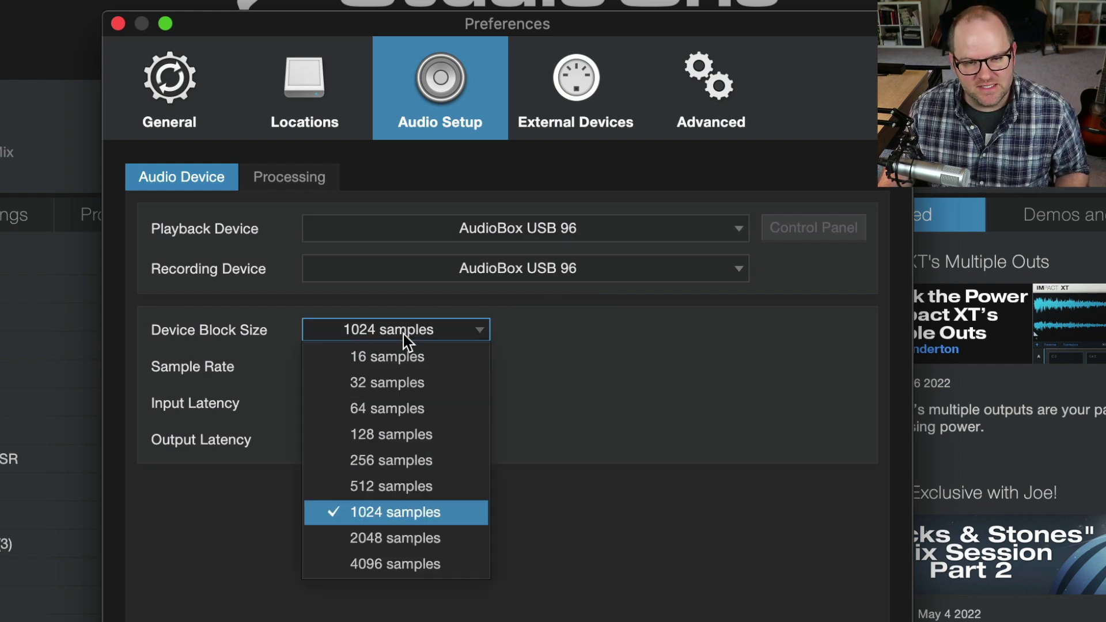
{"action": "left_click", "coordinate": [402, 434]}
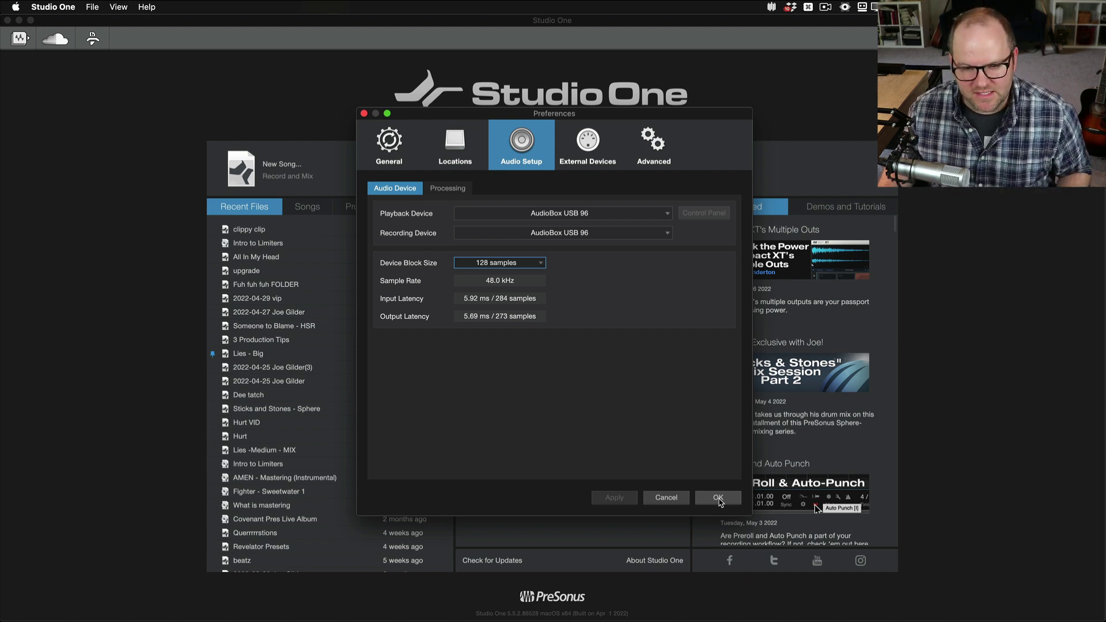
Step: Keep the new device settings and create a new Empty Song
{"action": "left_click", "coordinate": [718, 498]}
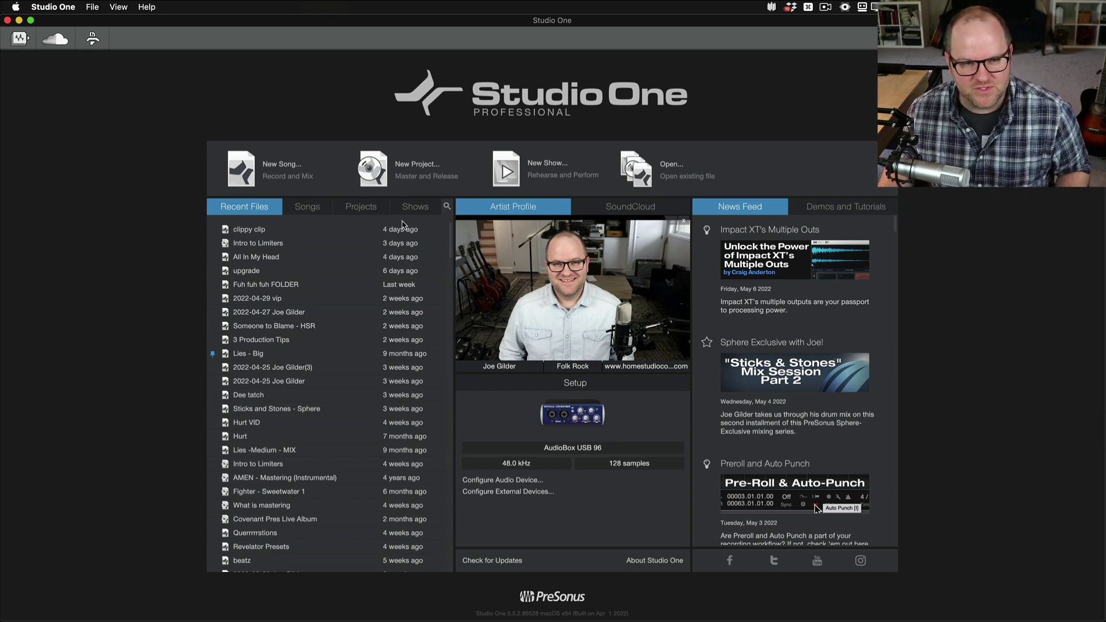
{"action": "left_click", "coordinate": [282, 166]}
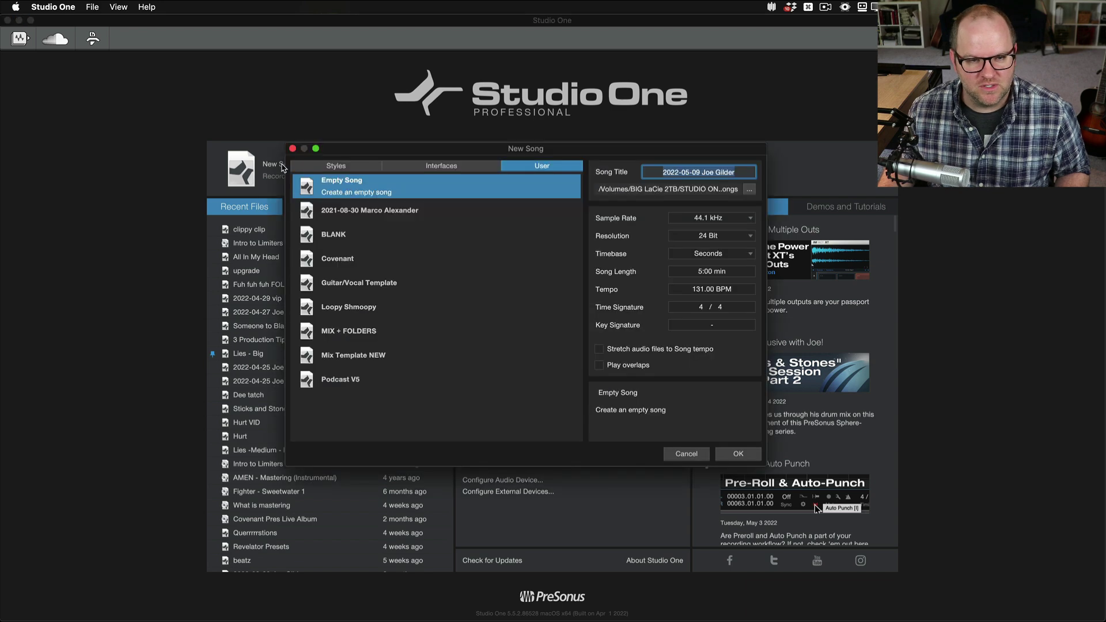
{"action": "left_click", "coordinate": [737, 453]}
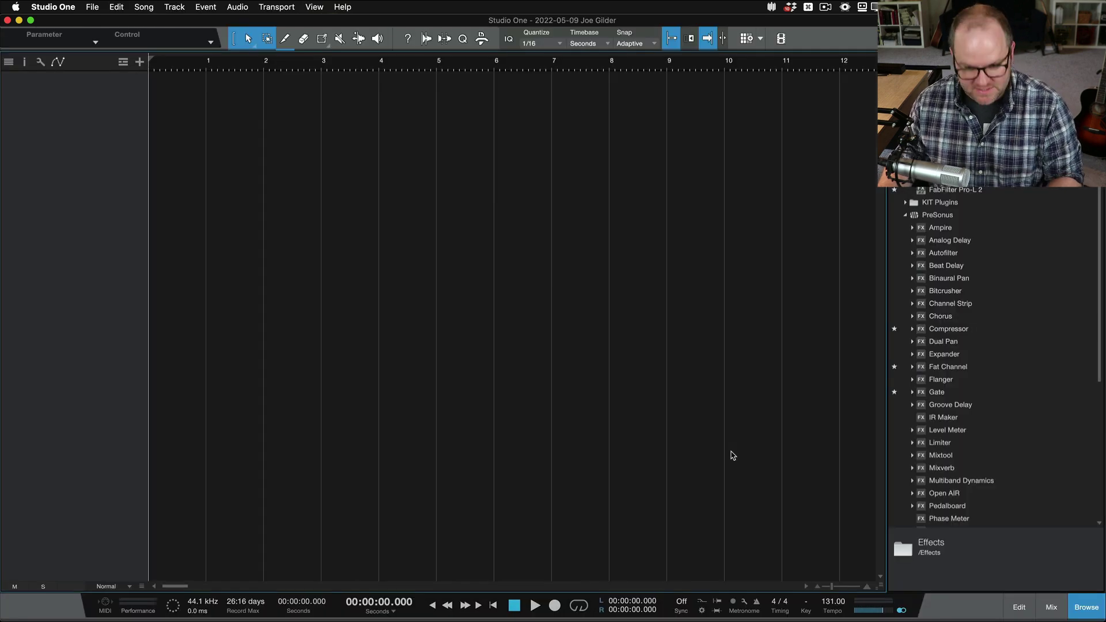
Step: Open the Mix console with F3 and bring up the song's Audio I/O Setup
{"action": "key", "text": "F3"}
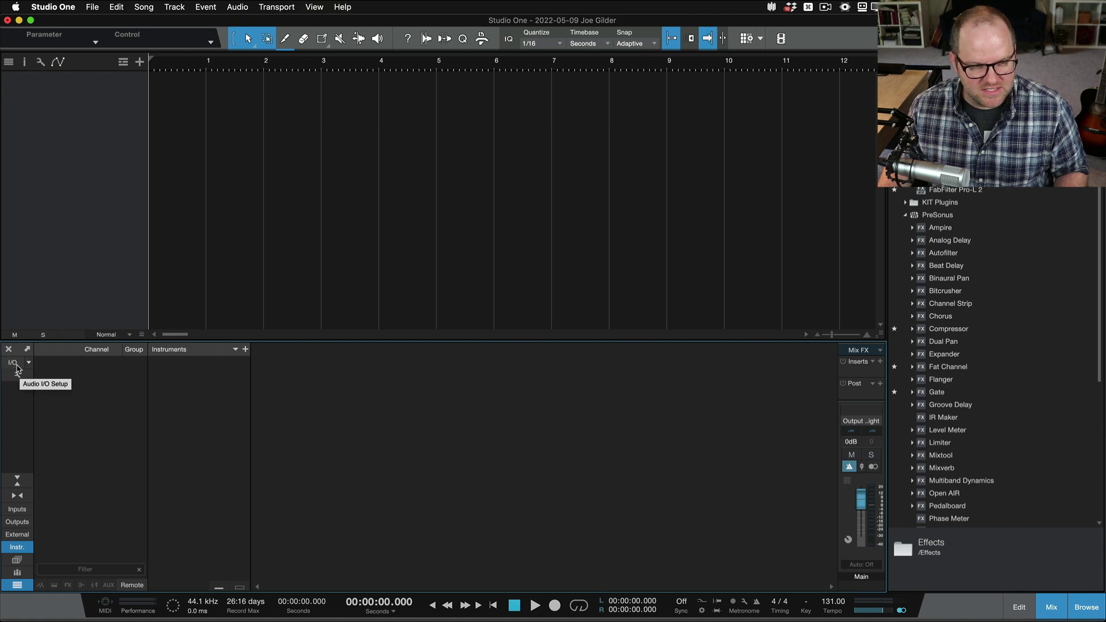
{"action": "left_click", "coordinate": [16, 367]}
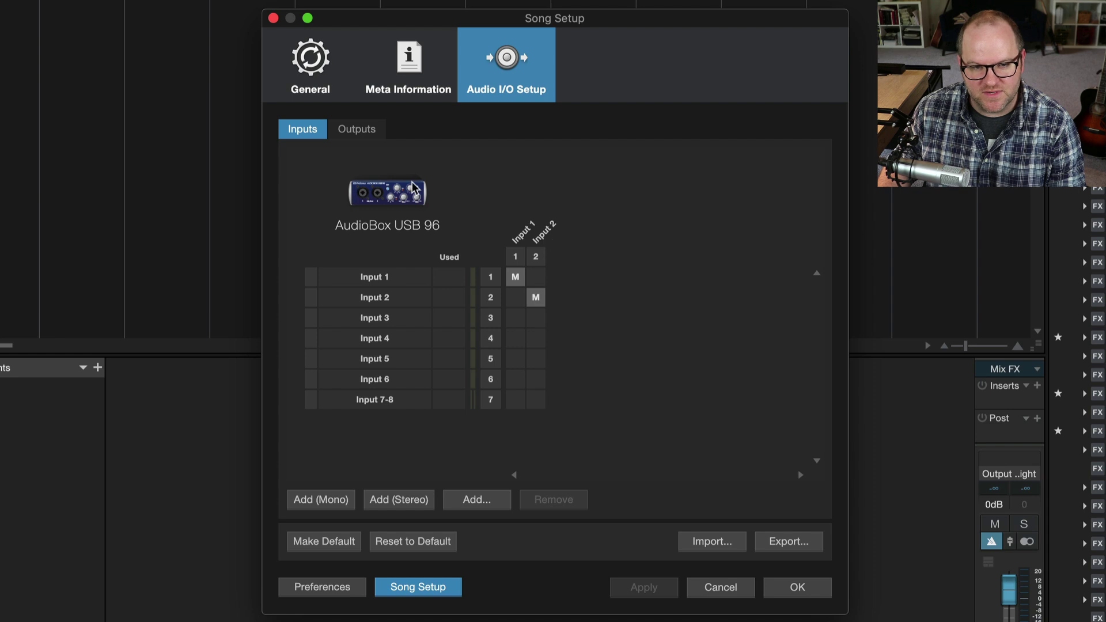
Step: Remove Inputs 3 through 7-8 so only Input 1 and Input 2 remain, then apply
{"action": "left_click", "coordinate": [354, 129]}
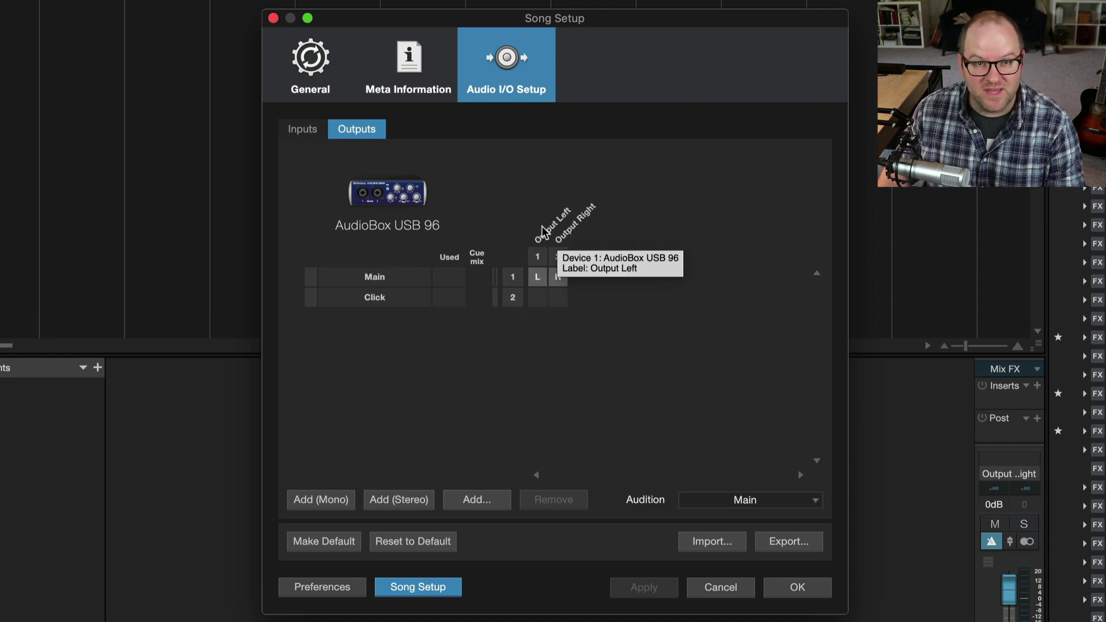
{"action": "left_click", "coordinate": [315, 135]}
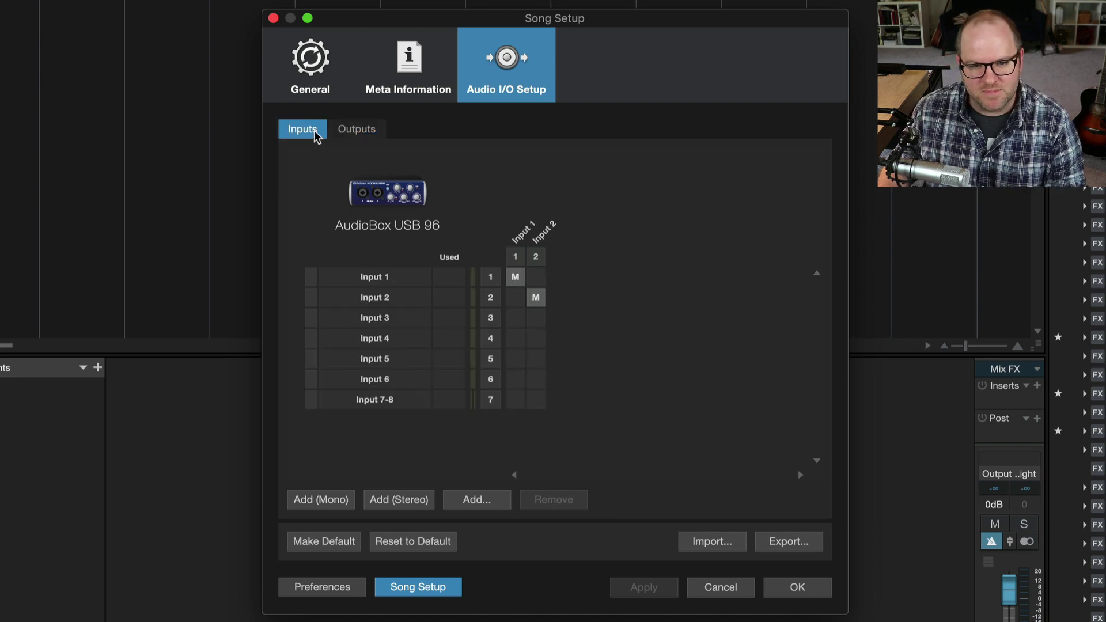
{"action": "left_click", "coordinate": [389, 320]}
{"action": "left_click", "coordinate": [388, 399], "text": "shift"}
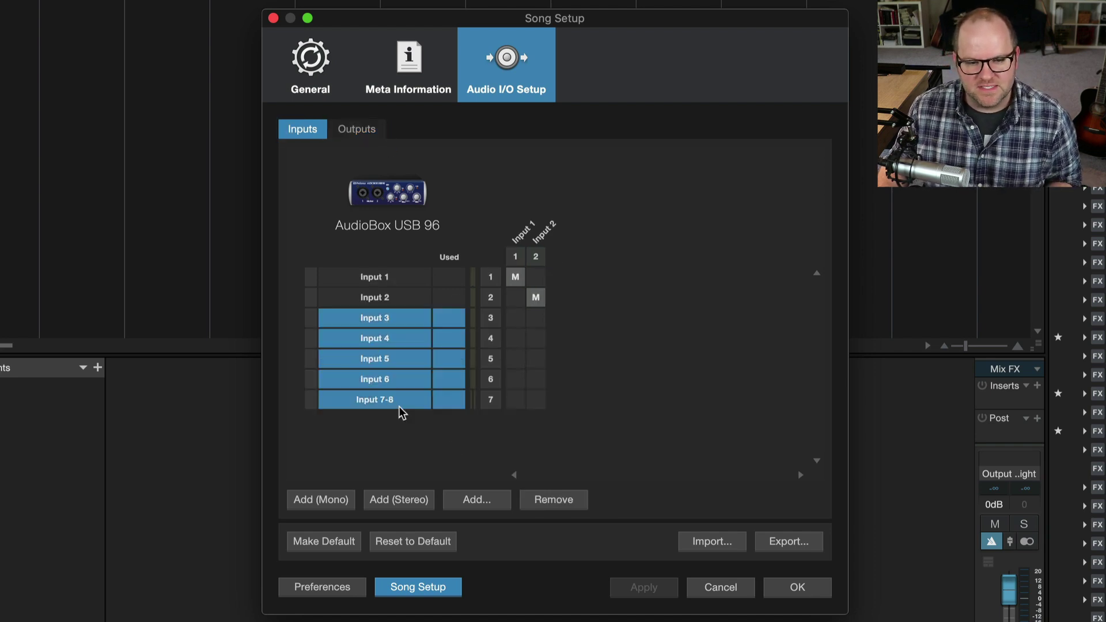
{"action": "left_click", "coordinate": [544, 499]}
{"action": "left_click", "coordinate": [380, 278]}
{"action": "left_click", "coordinate": [388, 300]}
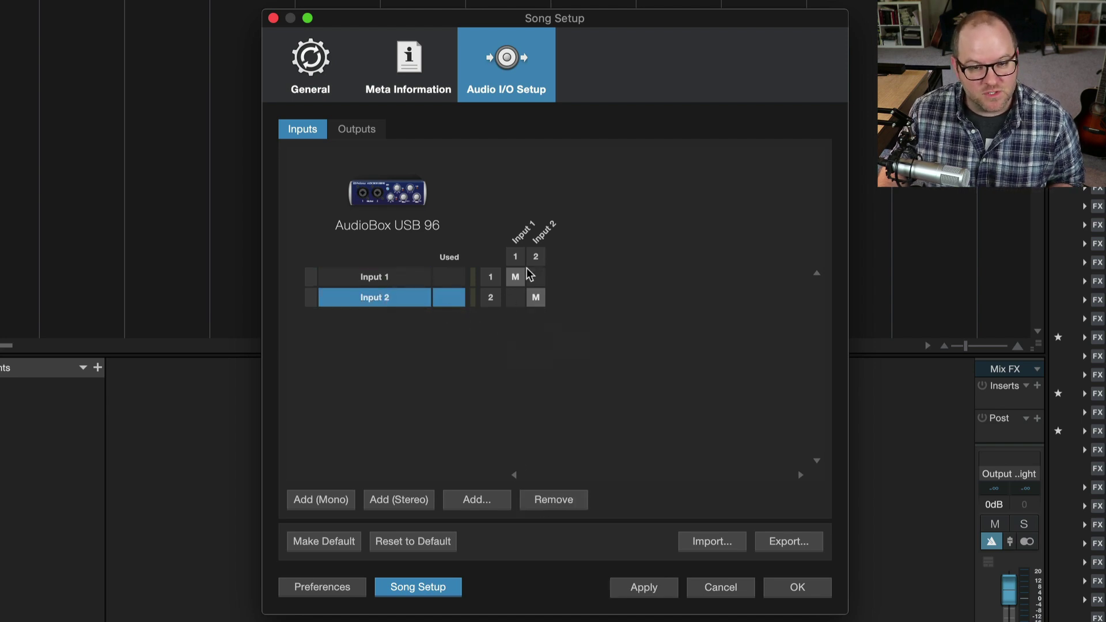
{"action": "left_click", "coordinate": [483, 339]}
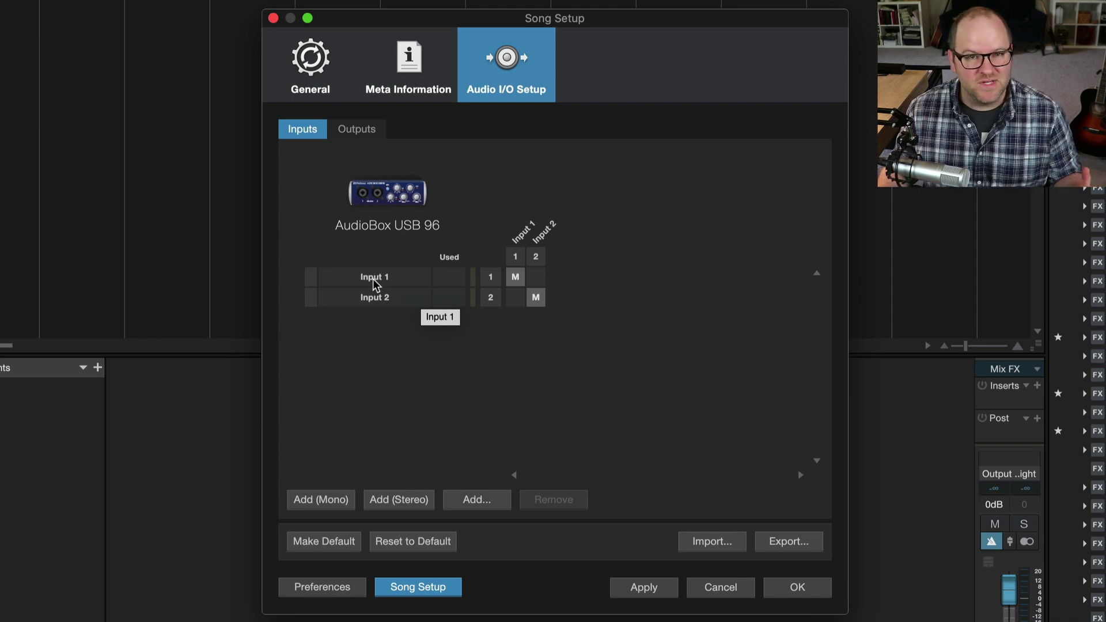
{"action": "left_click", "coordinate": [643, 587]}
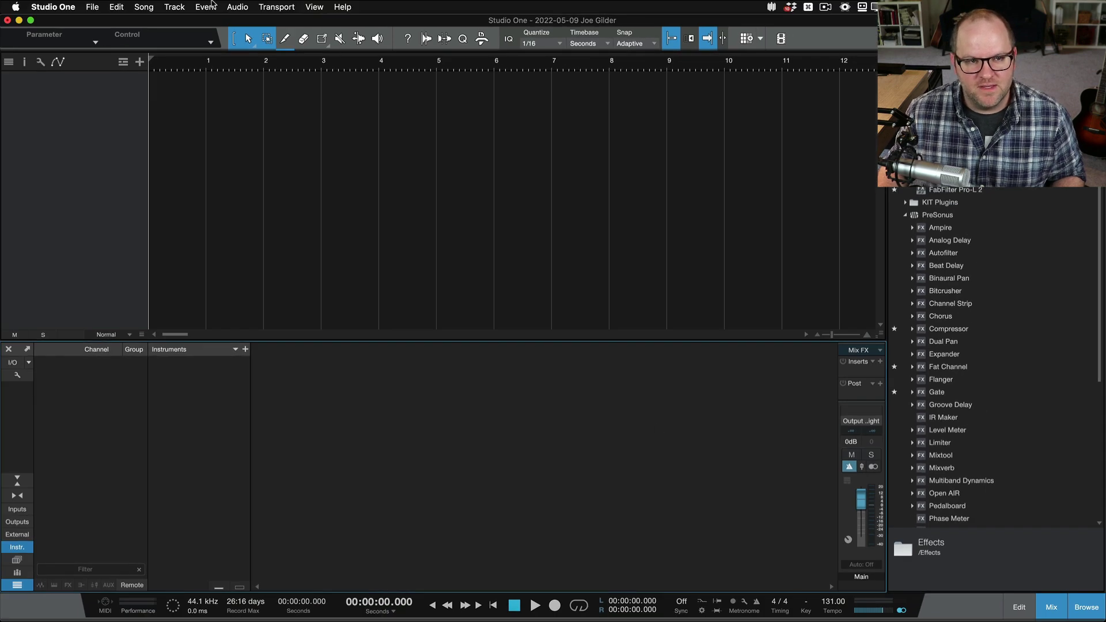
Step: Add a mono audio track named MIC
{"action": "left_click", "coordinate": [175, 8]}
{"action": "left_click", "coordinate": [185, 22]}
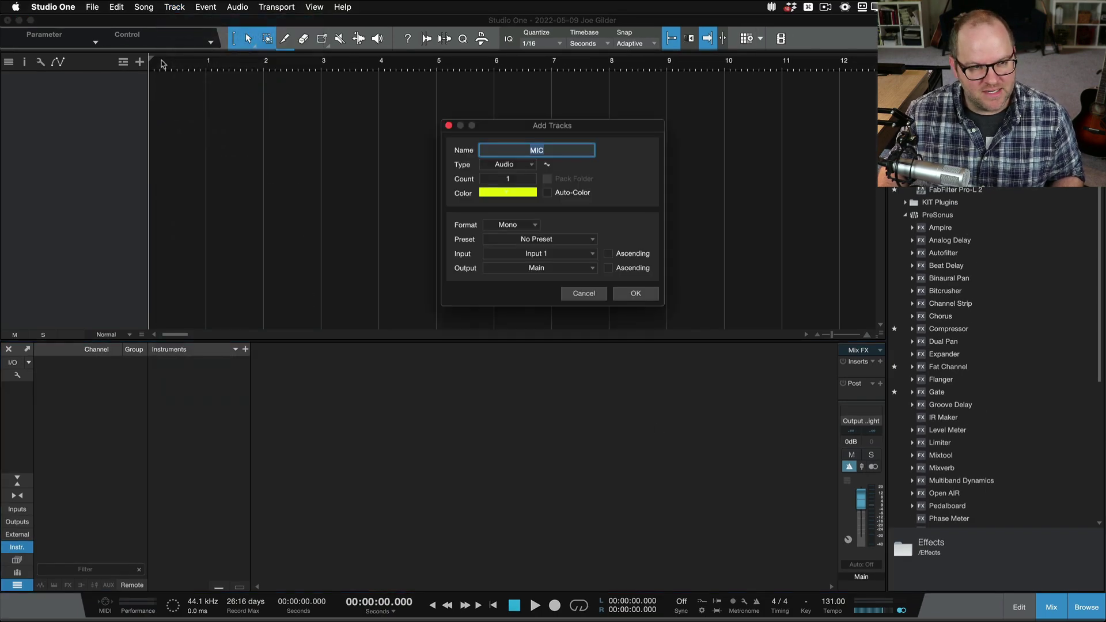
{"action": "left_click", "coordinate": [636, 293]}
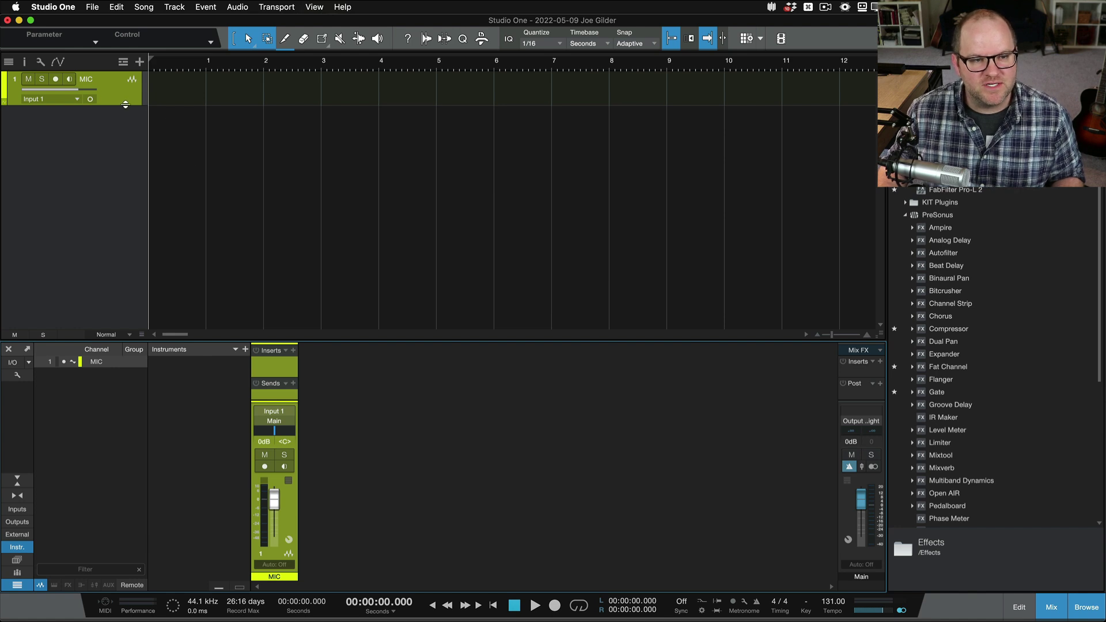
Step: Enlarge the MIC track, keep its input on Input 1, and arm it for recording
{"action": "left_click_drag", "start_coordinate": [126, 105], "coordinate": [126, 250]}
{"action": "left_click", "coordinate": [48, 99]}
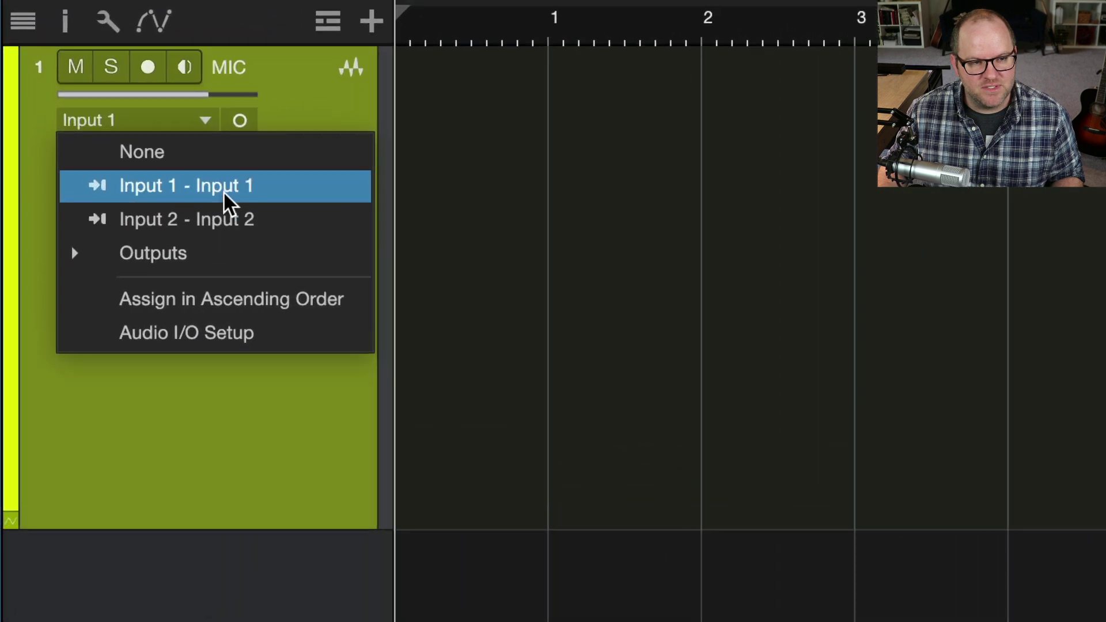
{"action": "left_click", "coordinate": [241, 433]}
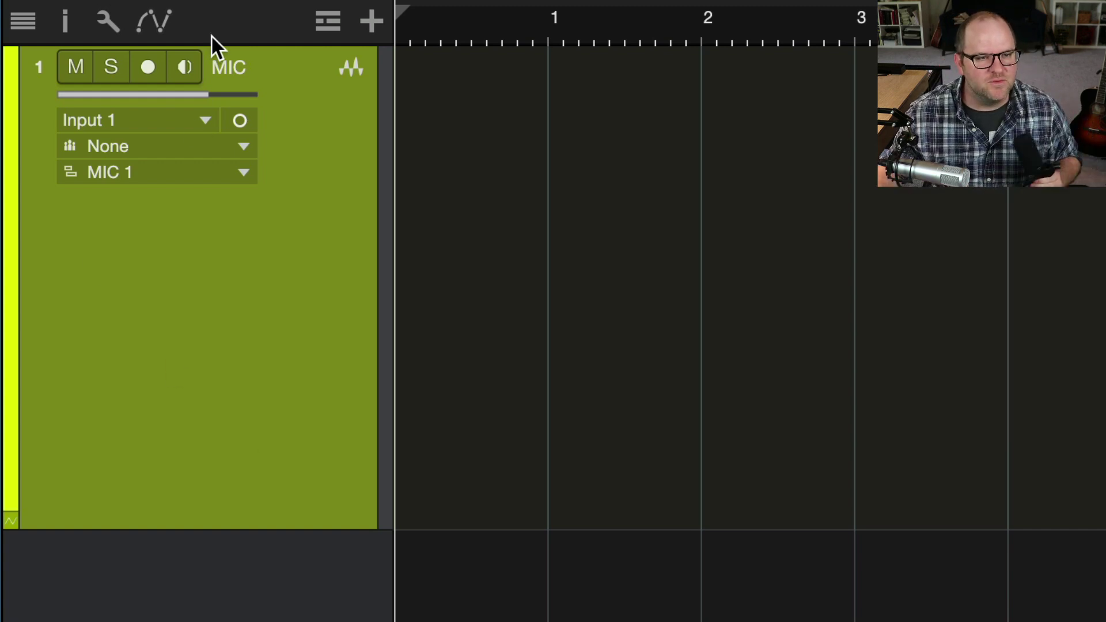
{"action": "left_click", "coordinate": [147, 66]}
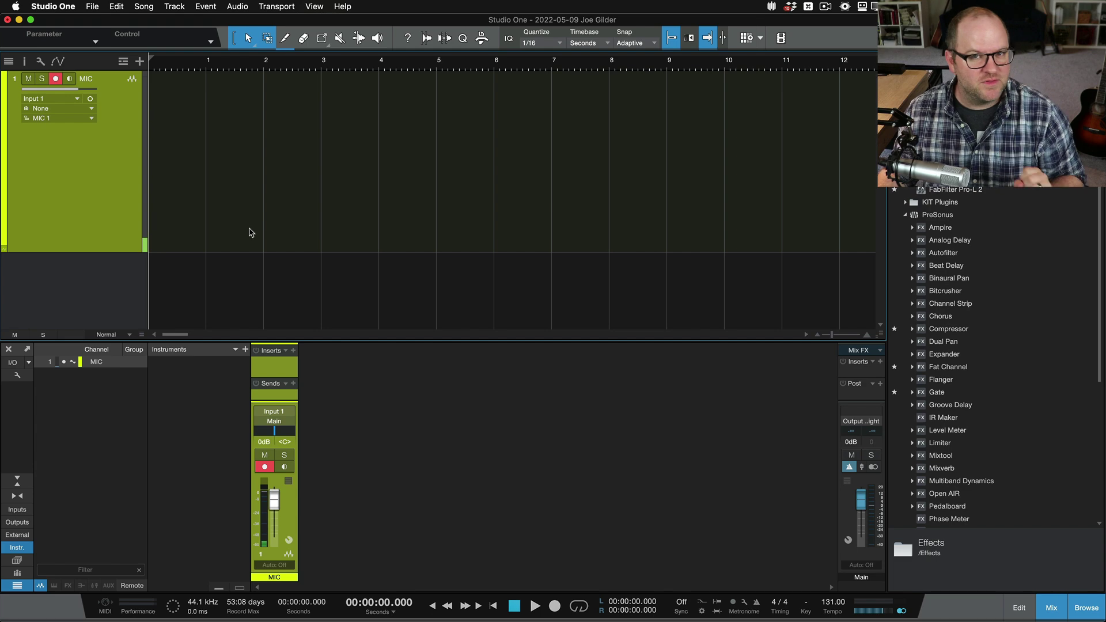
Step: Add a stereo audio track named guitar, leaving its input at None
{"action": "double_click", "coordinate": [111, 180]}
{"action": "left_click", "coordinate": [394, 323]}
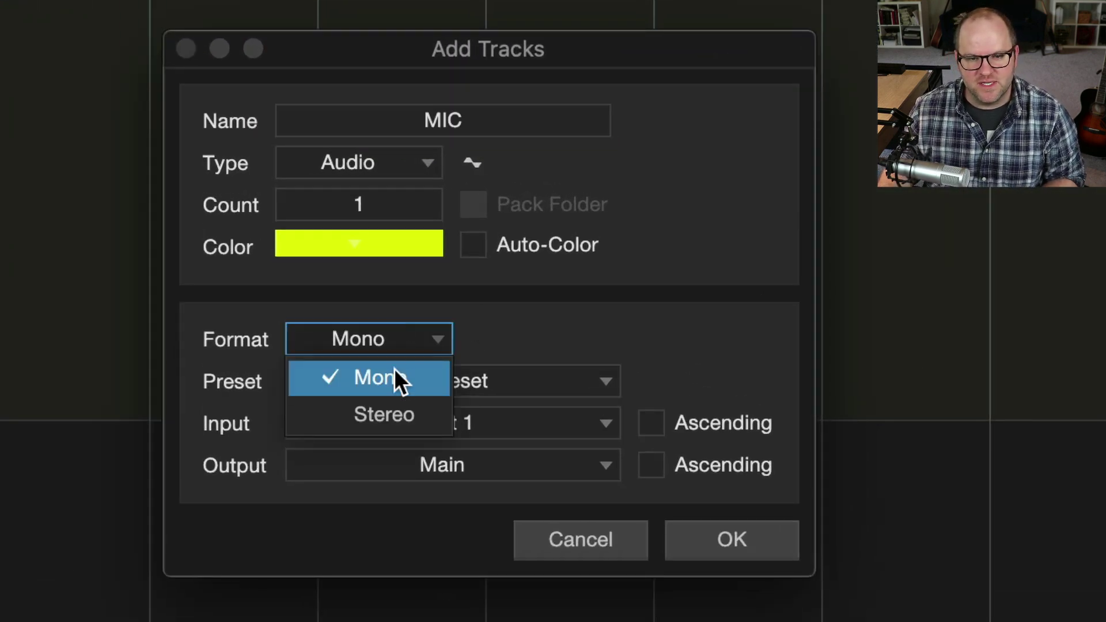
{"action": "left_click", "coordinate": [383, 415]}
{"action": "double_click", "coordinate": [486, 119]}
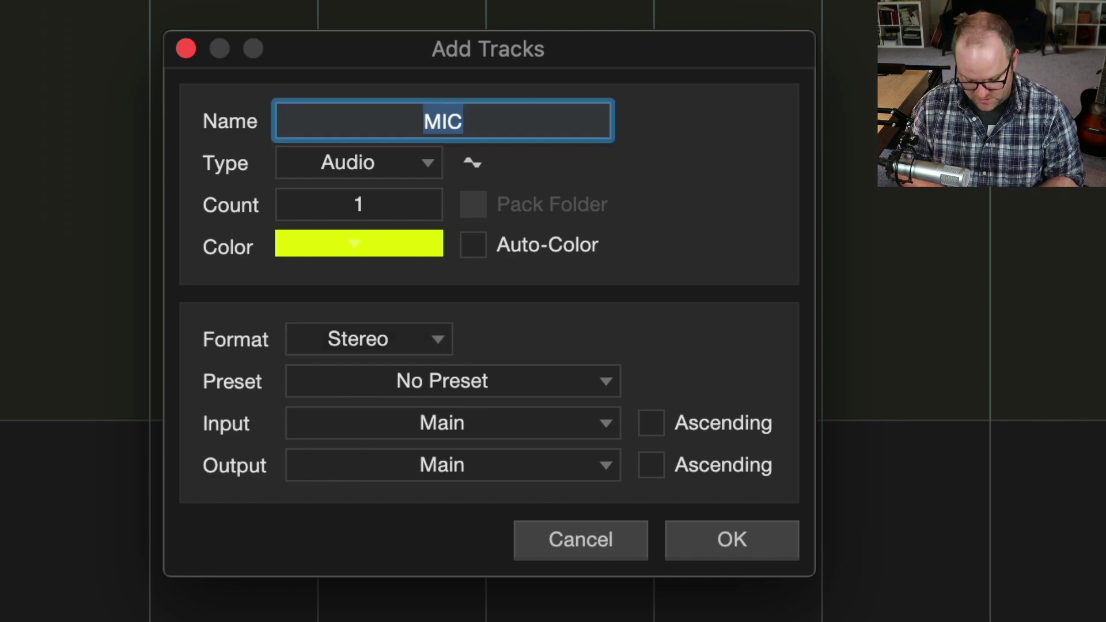
{"action": "type", "text": "guitar"}
{"action": "key", "text": "Return"}
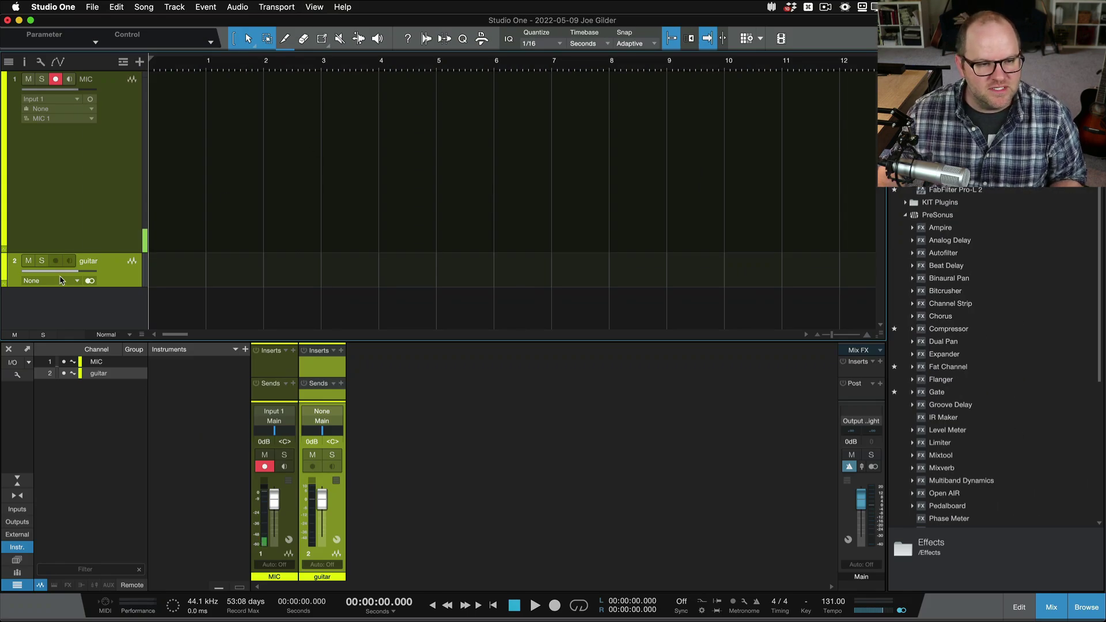
{"action": "left_click", "coordinate": [60, 280]}
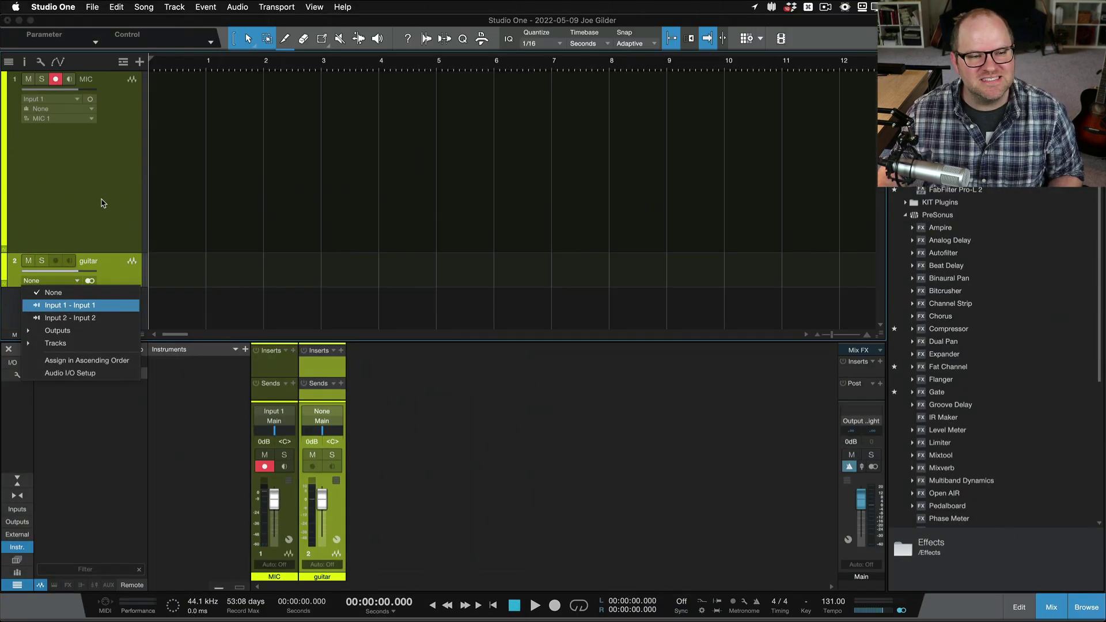
{"action": "left_click", "coordinate": [101, 203]}
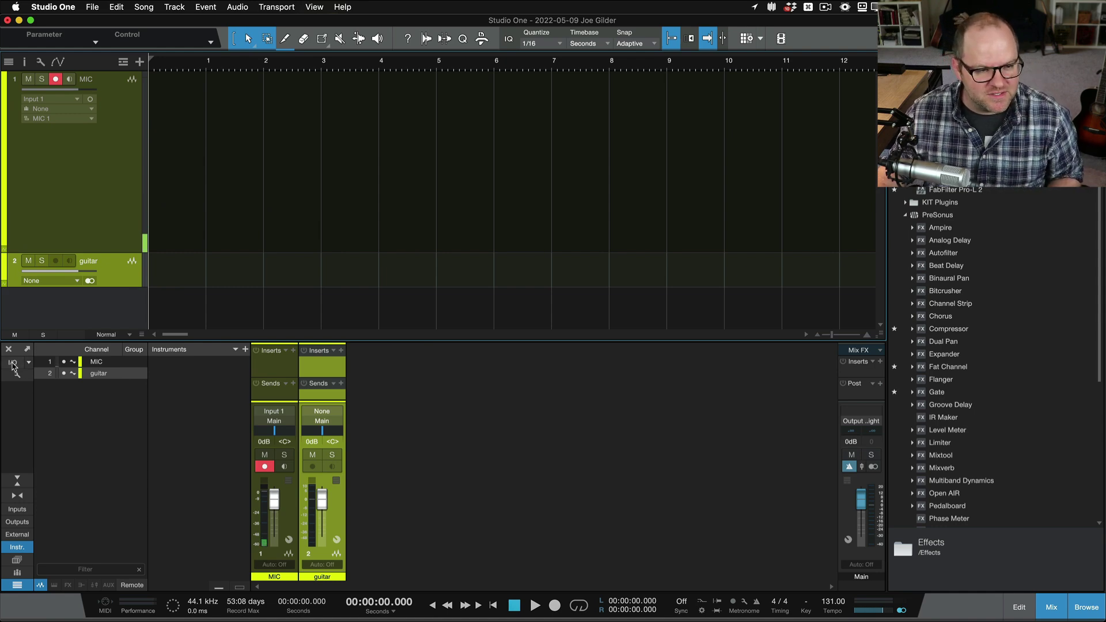
Step: Add a stereo song input named 'Inputs 1-2' and close the setup with OK
{"action": "left_click", "coordinate": [14, 364]}
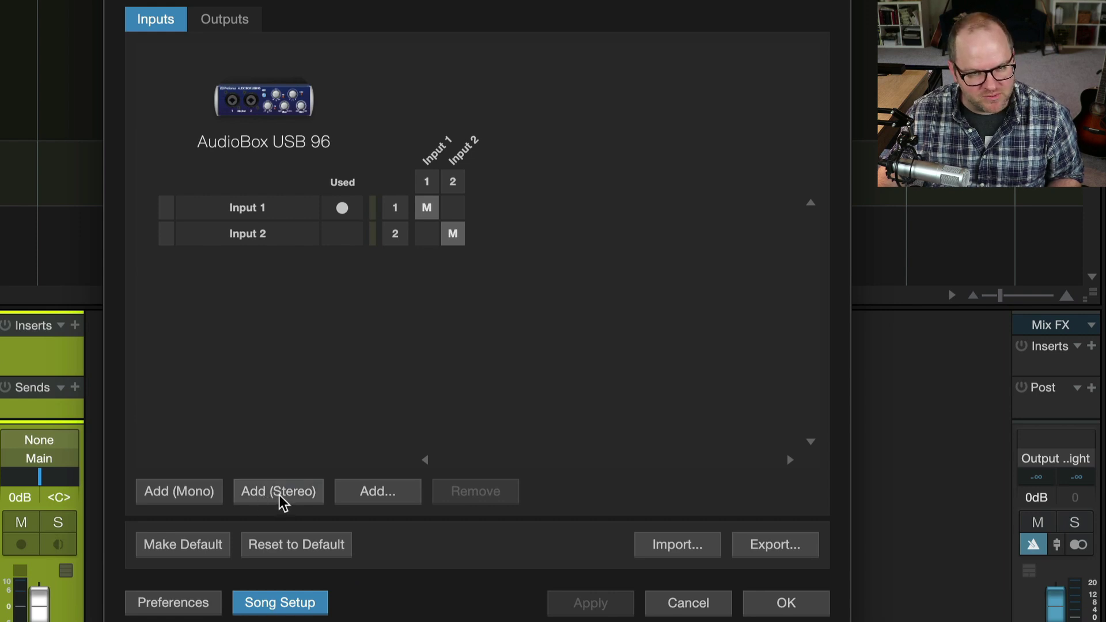
{"action": "left_click", "coordinate": [282, 501]}
{"action": "double_click", "coordinate": [247, 259]}
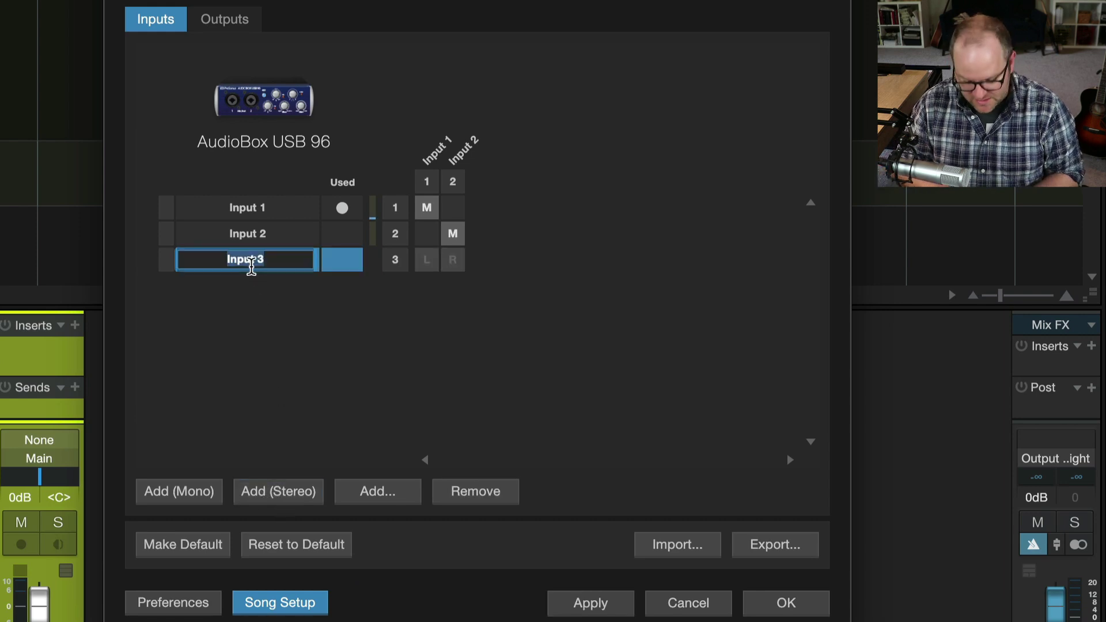
{"action": "type", "text": "Inputs 1"}
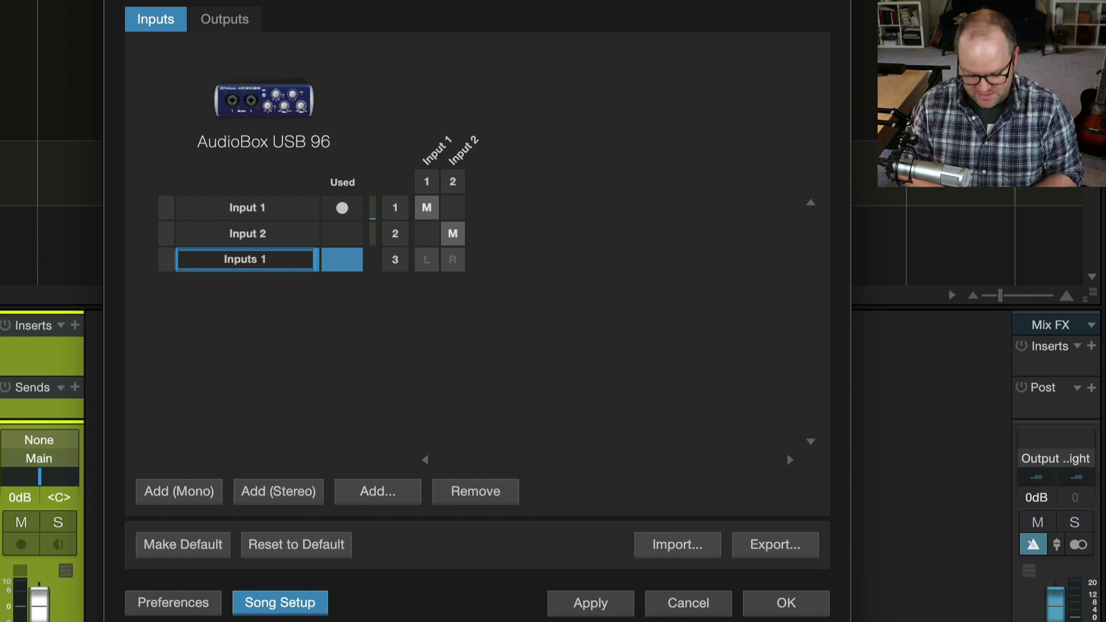
{"action": "type", "text": "-2"}
{"action": "key", "text": "Return"}
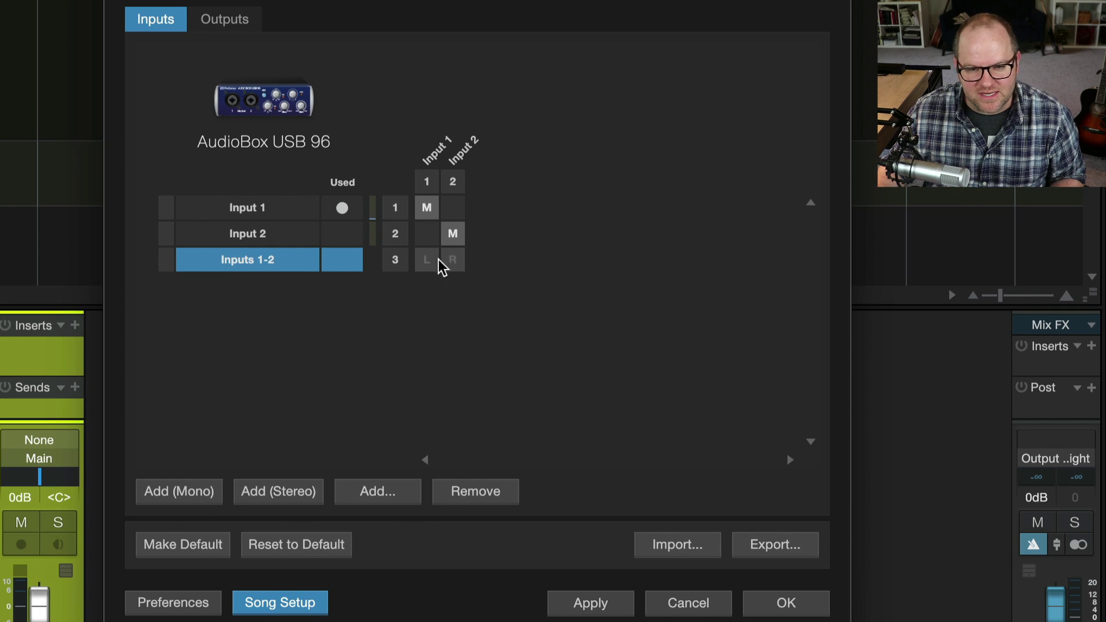
{"action": "left_click", "coordinate": [786, 602]}
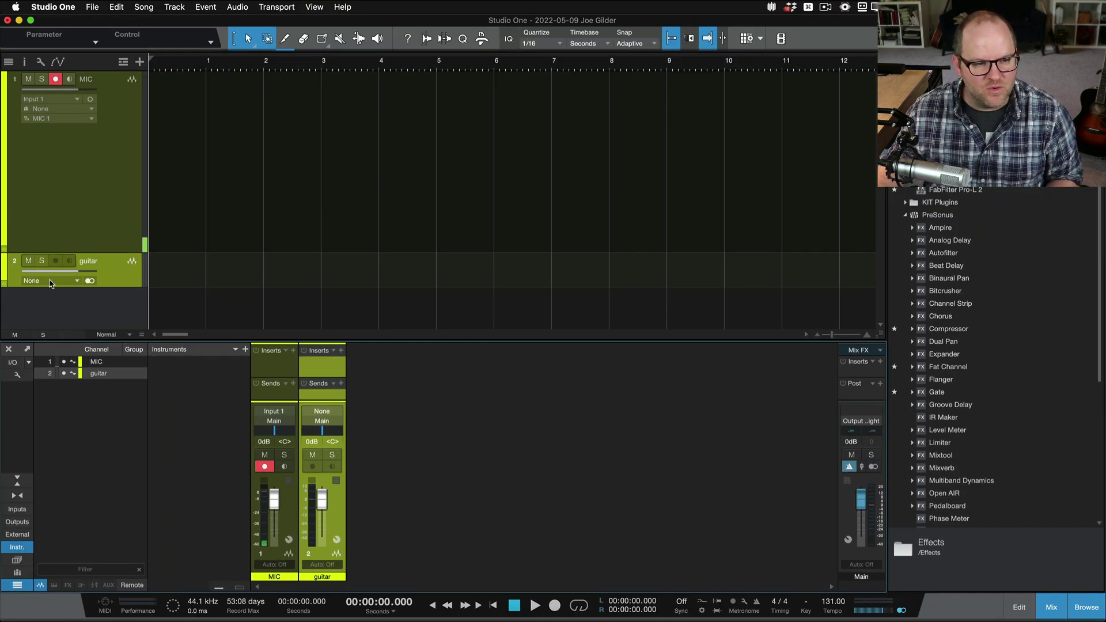
Step: Set the guitar track's input to the stereo Inputs 1-2
{"action": "left_click", "coordinate": [51, 282]}
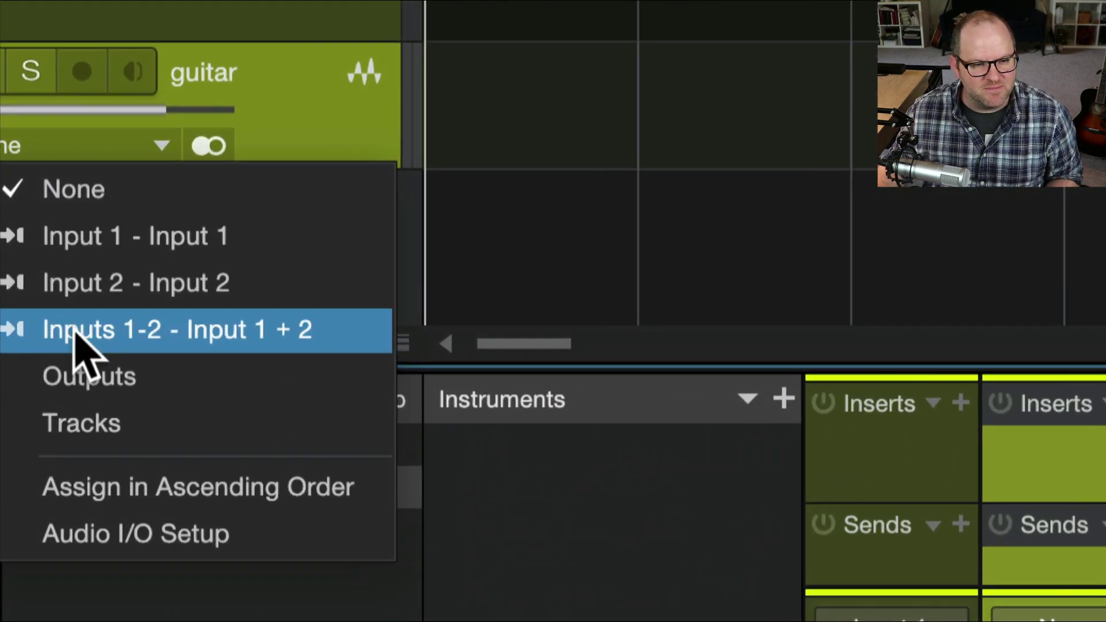
{"action": "left_click", "coordinate": [82, 333]}
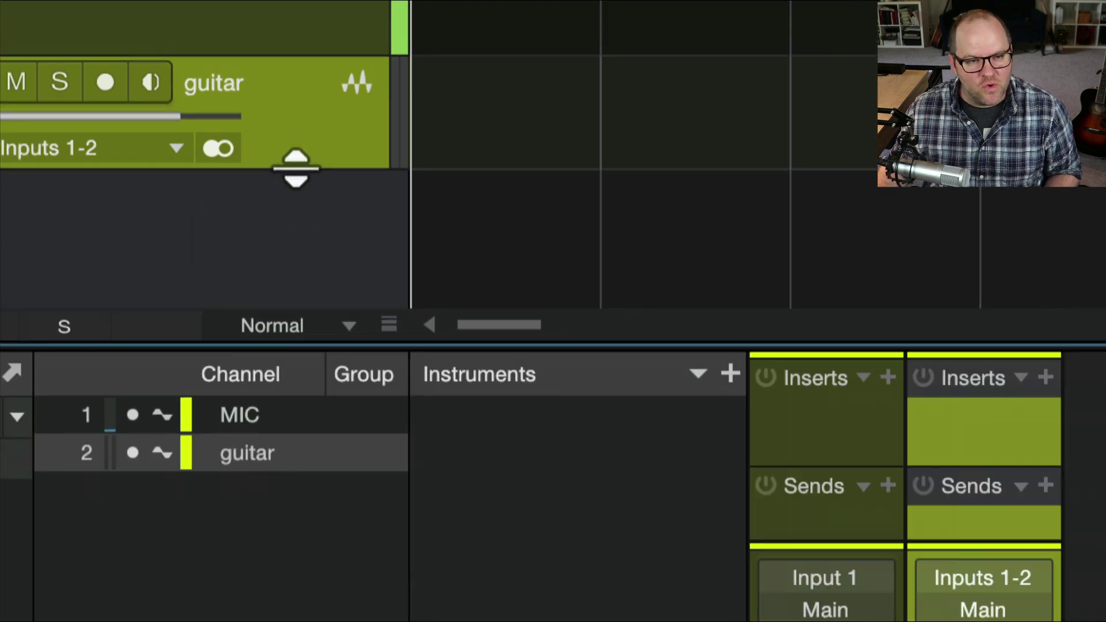